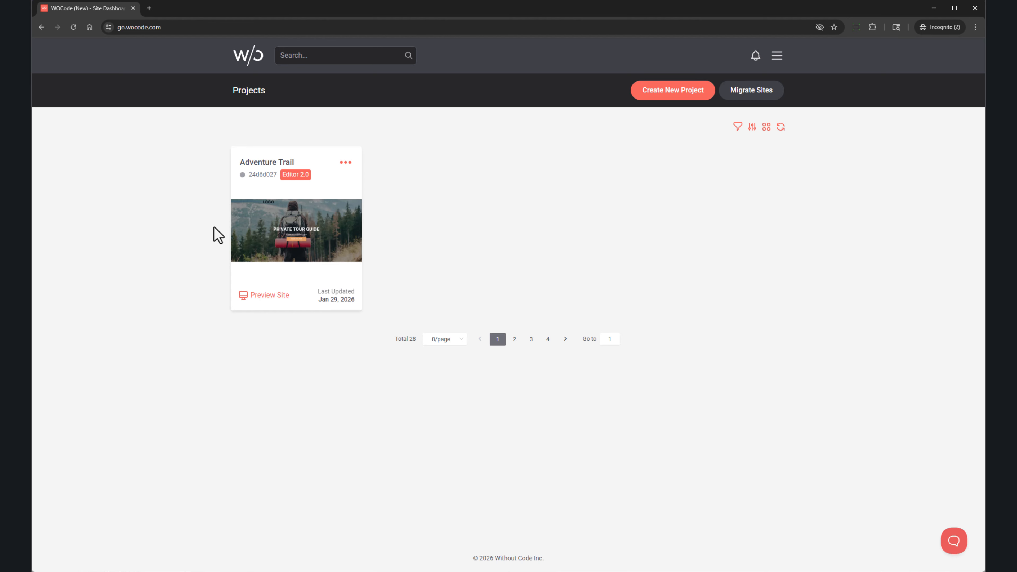
Open Manage Project for the Adventure Trail project card.
mouse_move(297, 238)
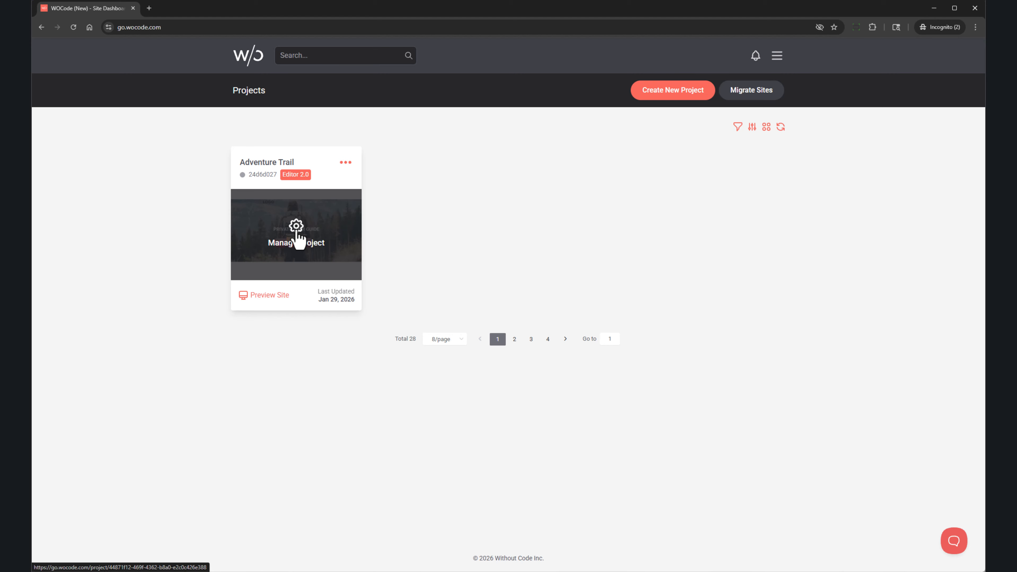
click(298, 240)
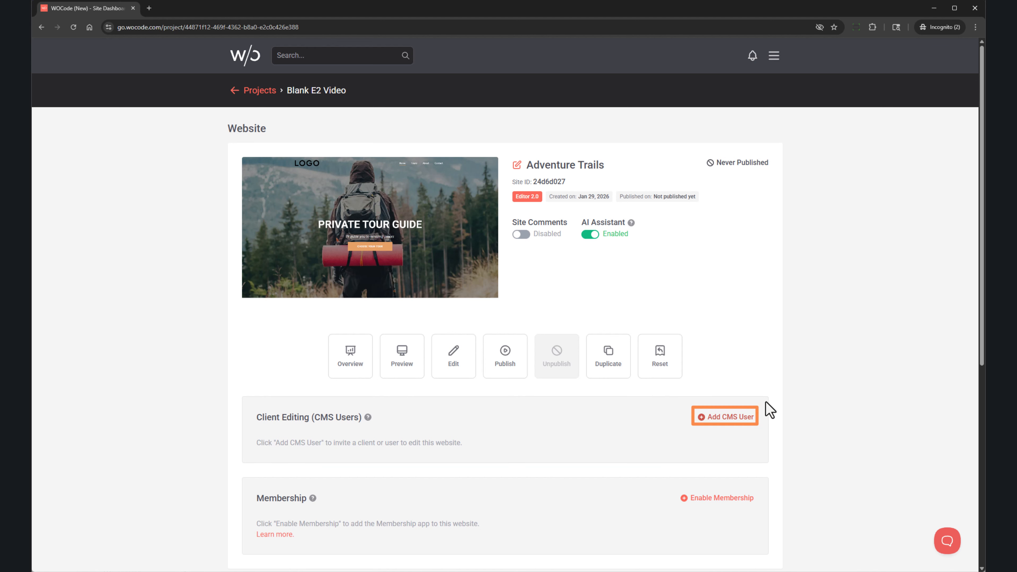
Create a CMS user on Adventure Trails with the new user's username and pasted e-mail address.
click(738, 419)
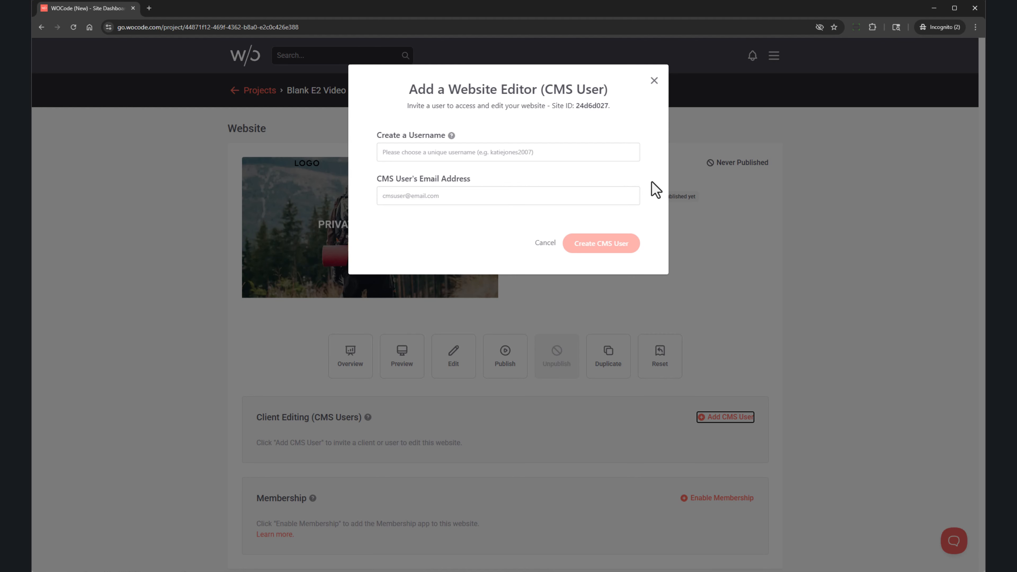
click(609, 154)
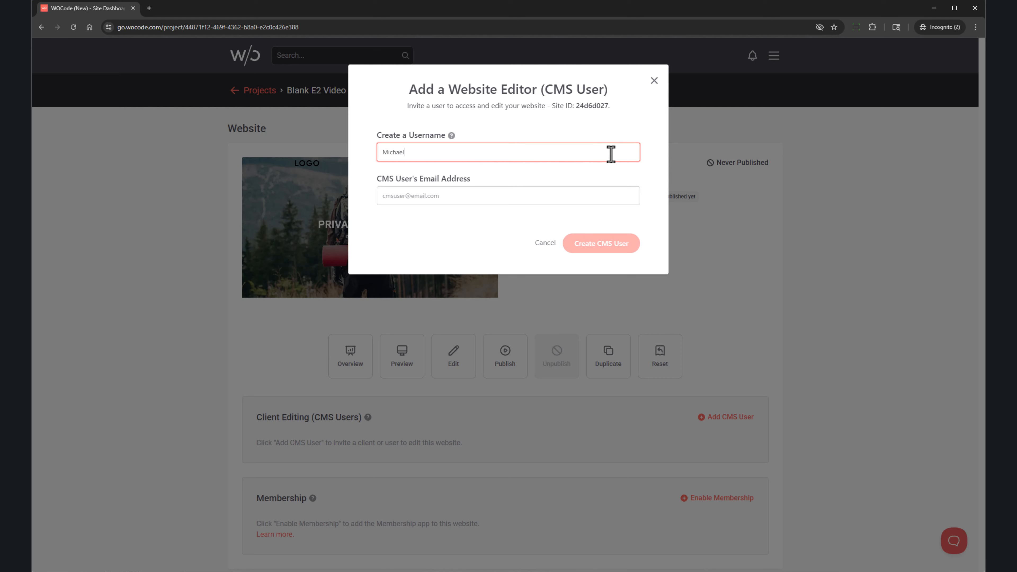
key(Tab)
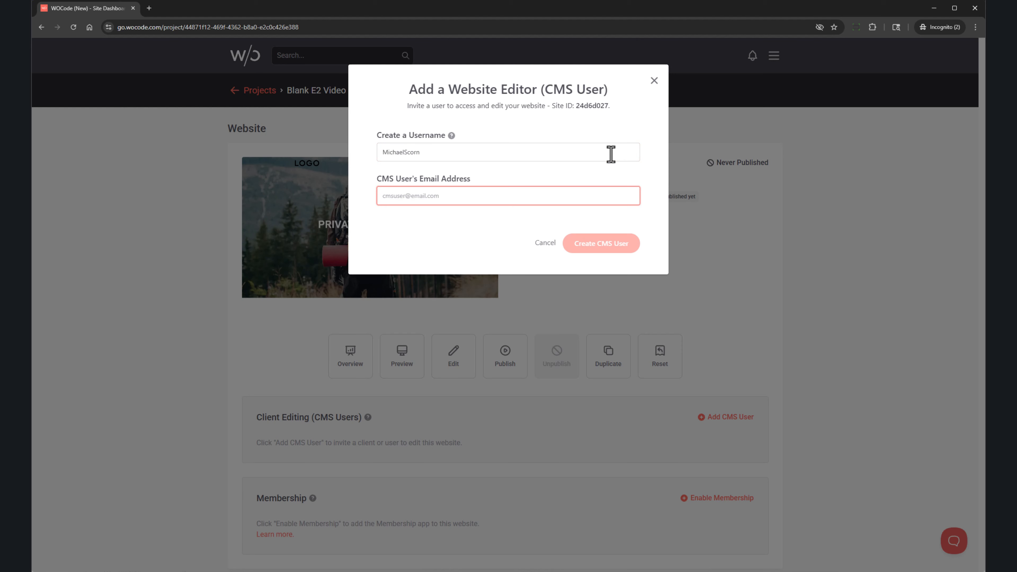
key(ctrl+v)
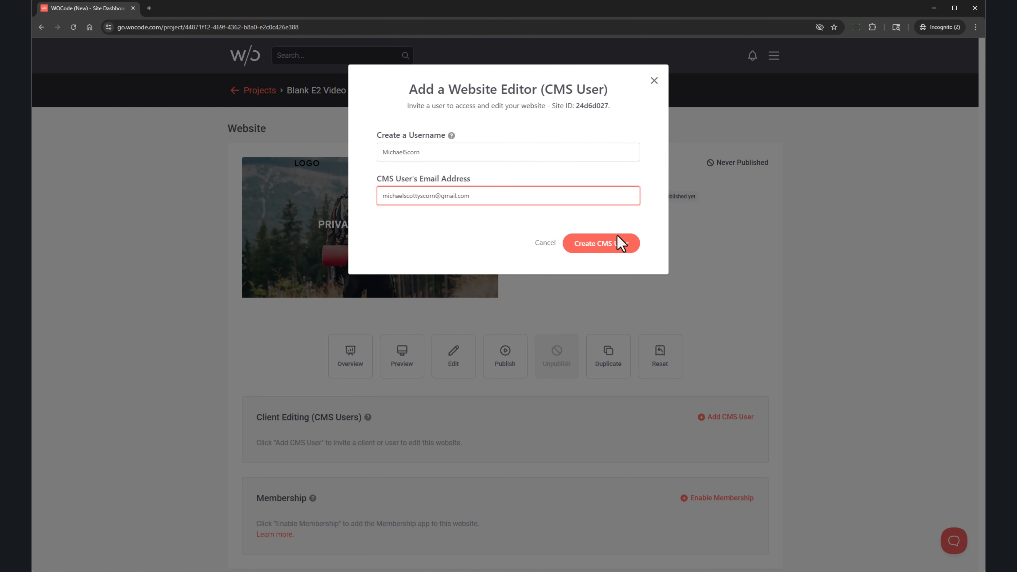
click(621, 257)
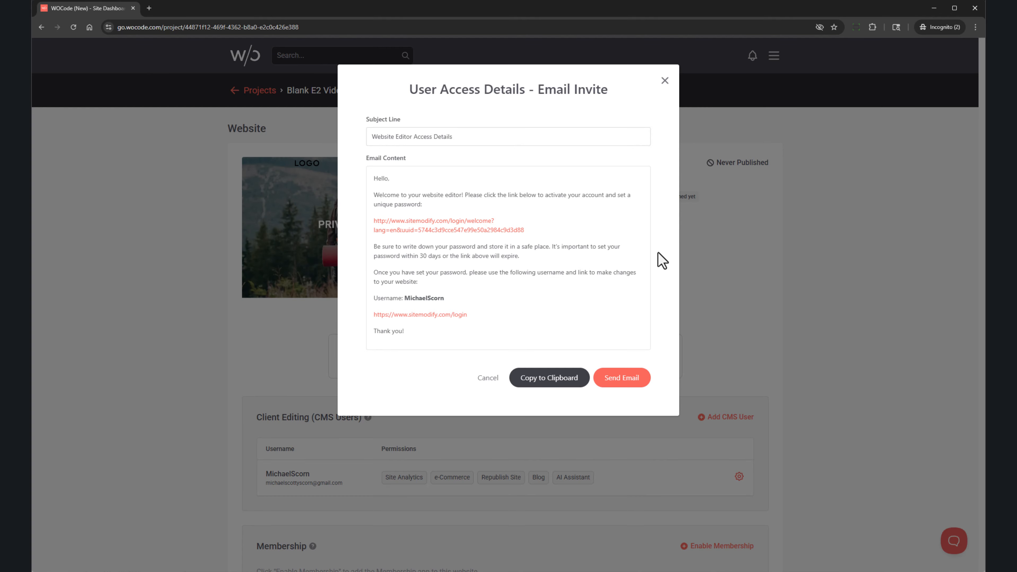
Send the access invite, then activate the account from the Gmail invitation with a confirmed password.
click(647, 377)
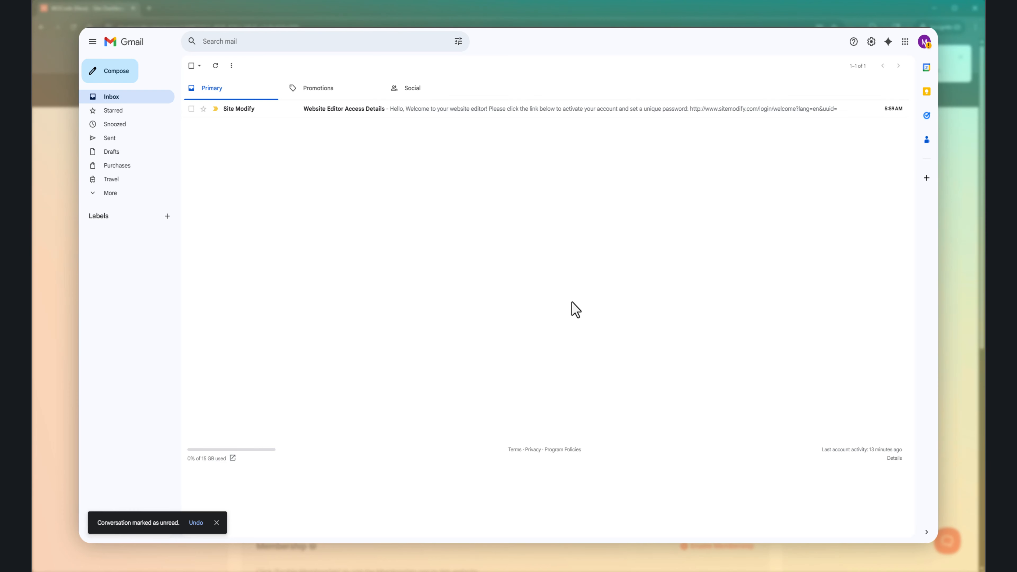
click(426, 115)
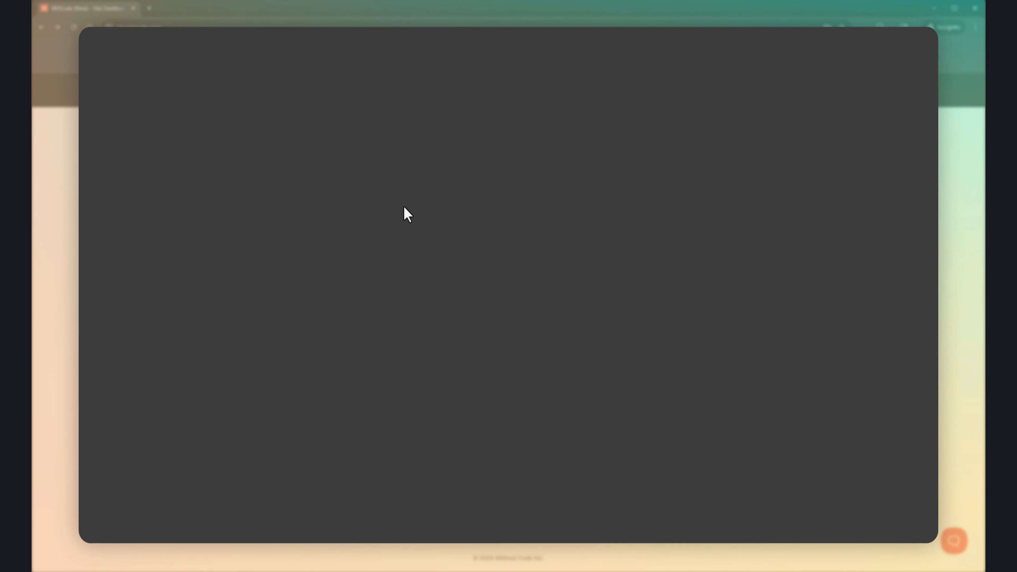
key(ctrl+v)
key(Tab)
text(•••••••••••)
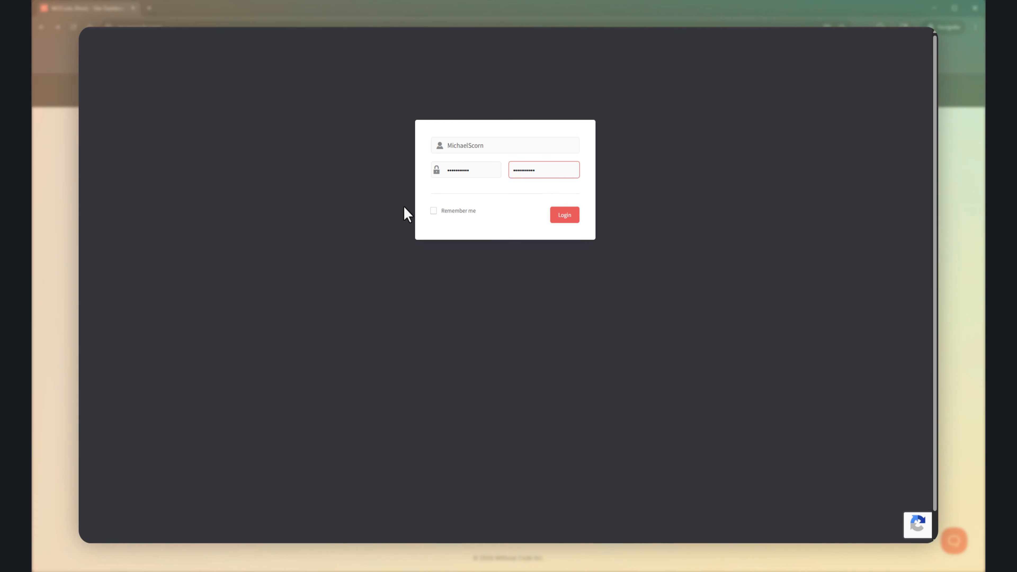
click(575, 220)
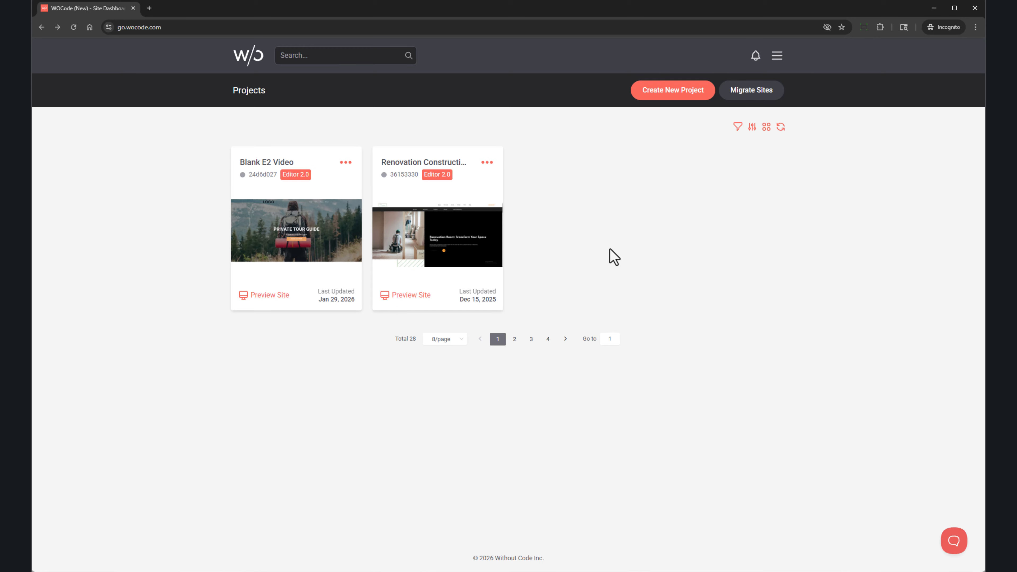
Create the same CMS user on Renovation Construction, with username and e-mail, and send the access invite.
click(436, 237)
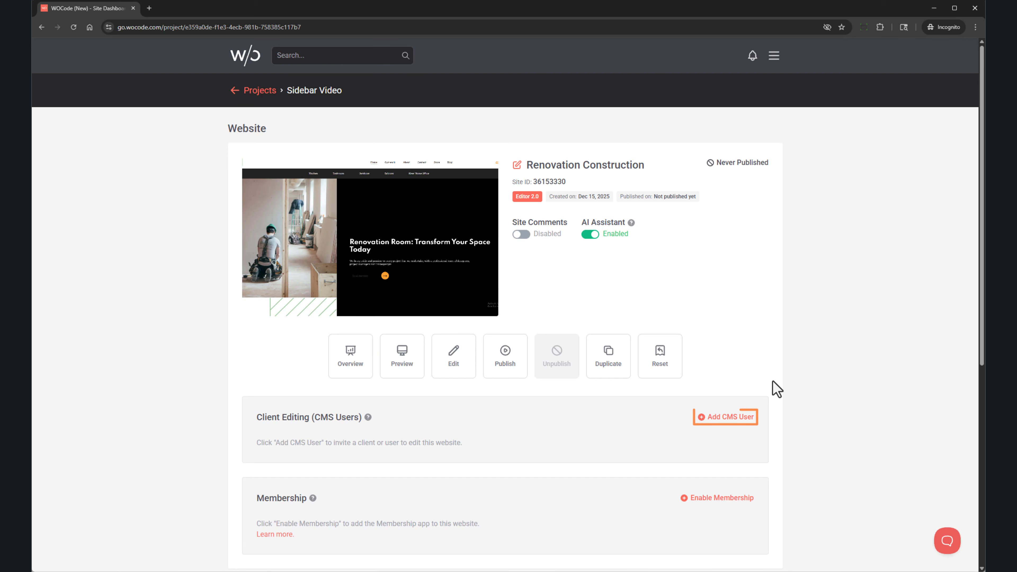
click(730, 419)
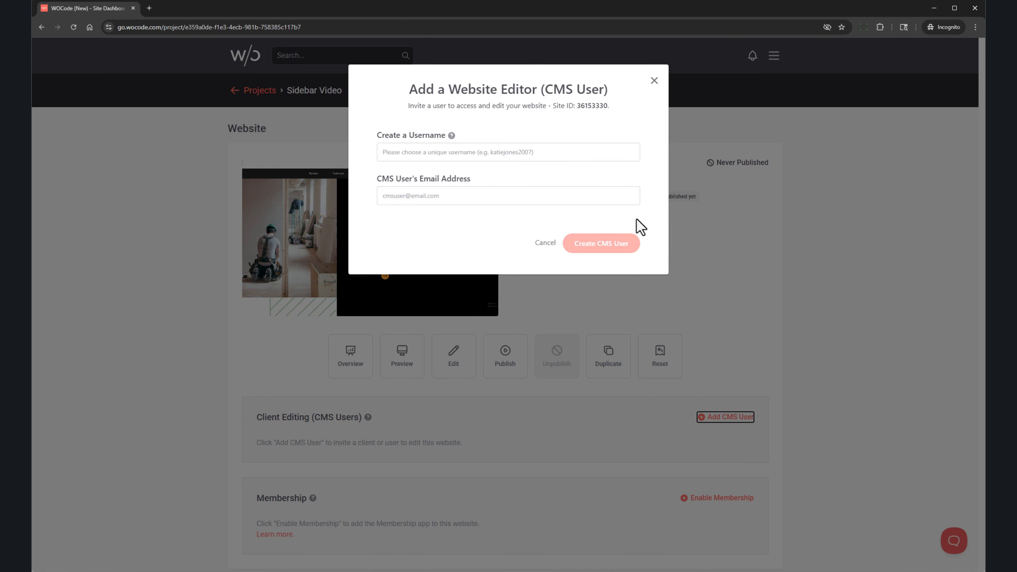
click(586, 148)
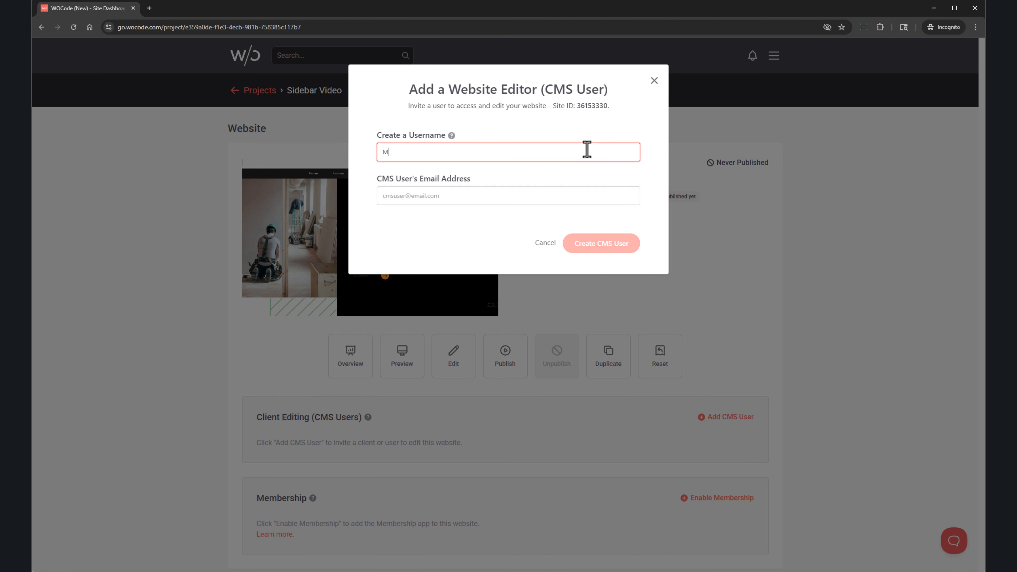
key(Tab)
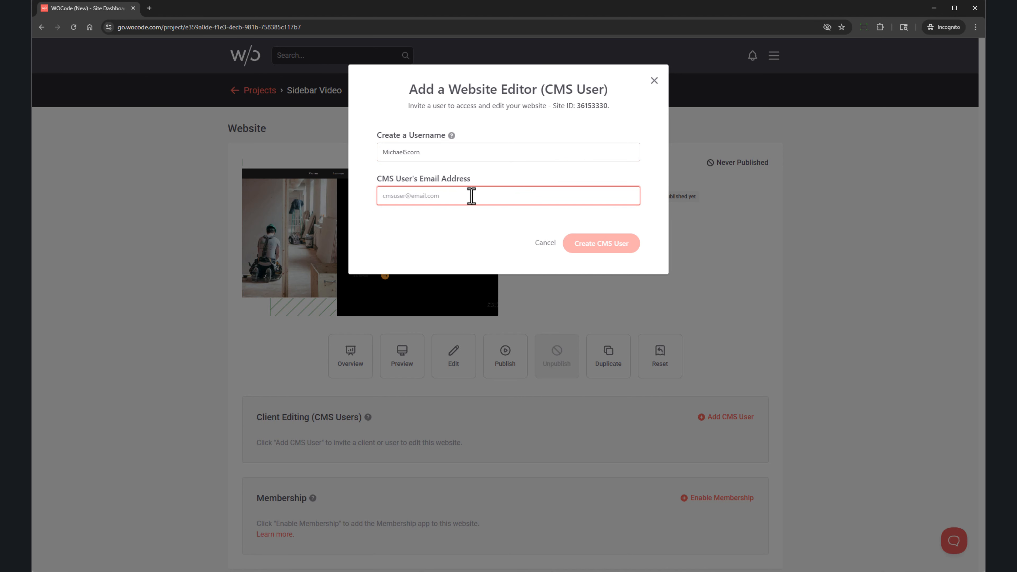
key(ctrl+v)
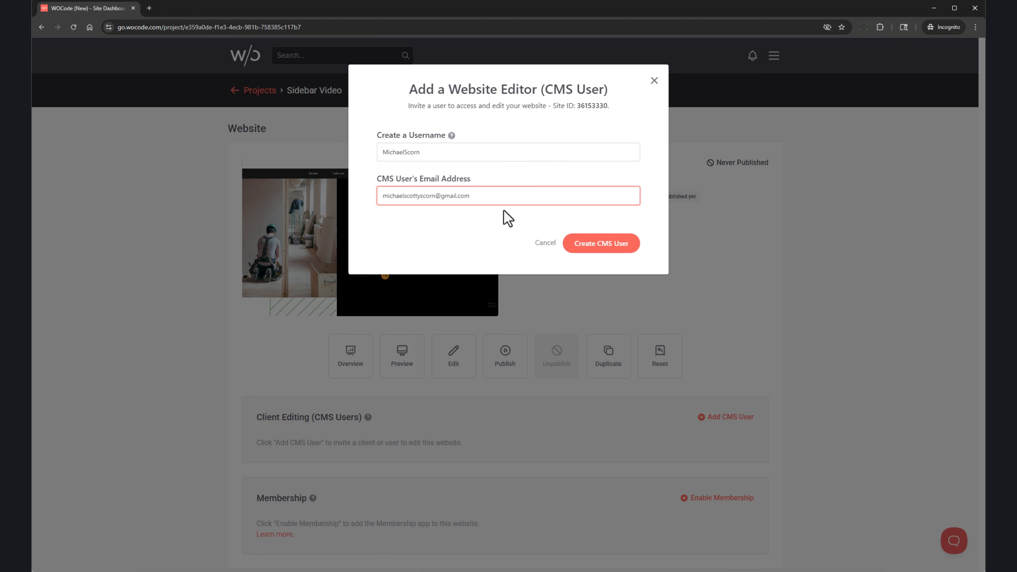
click(601, 246)
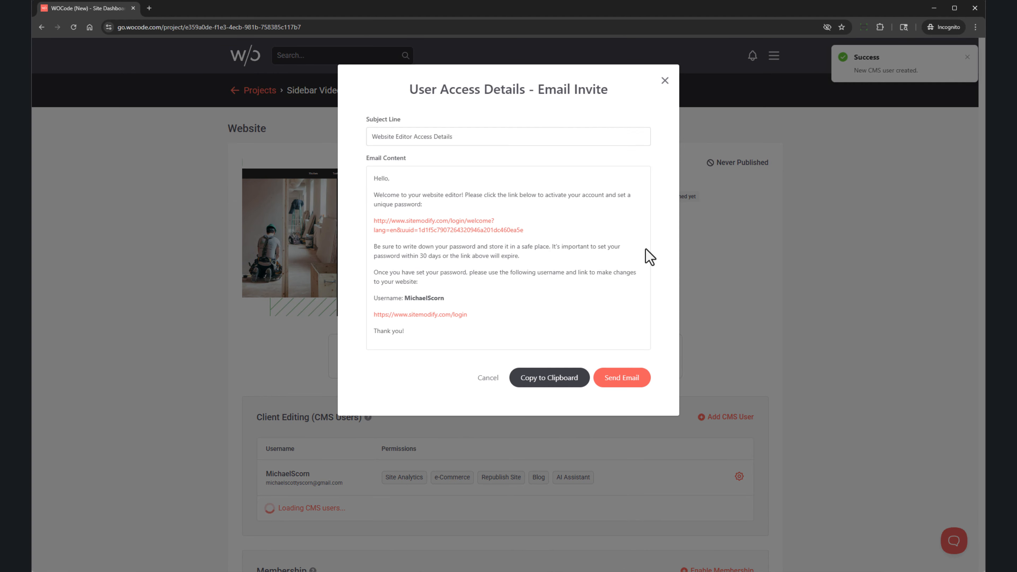
click(643, 381)
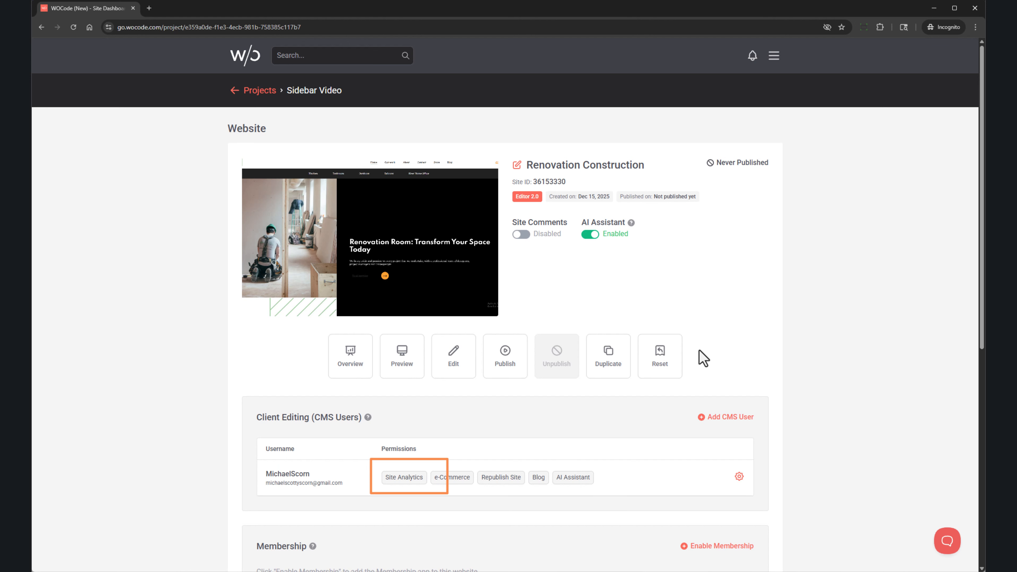
Choose Update Permissions from the CMS user's gear menu.
click(740, 478)
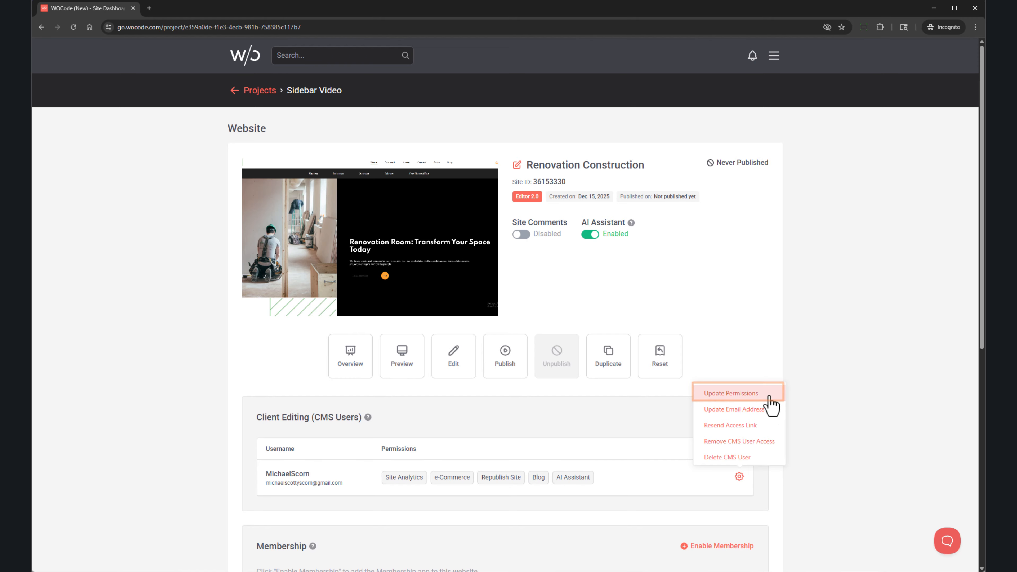
click(748, 393)
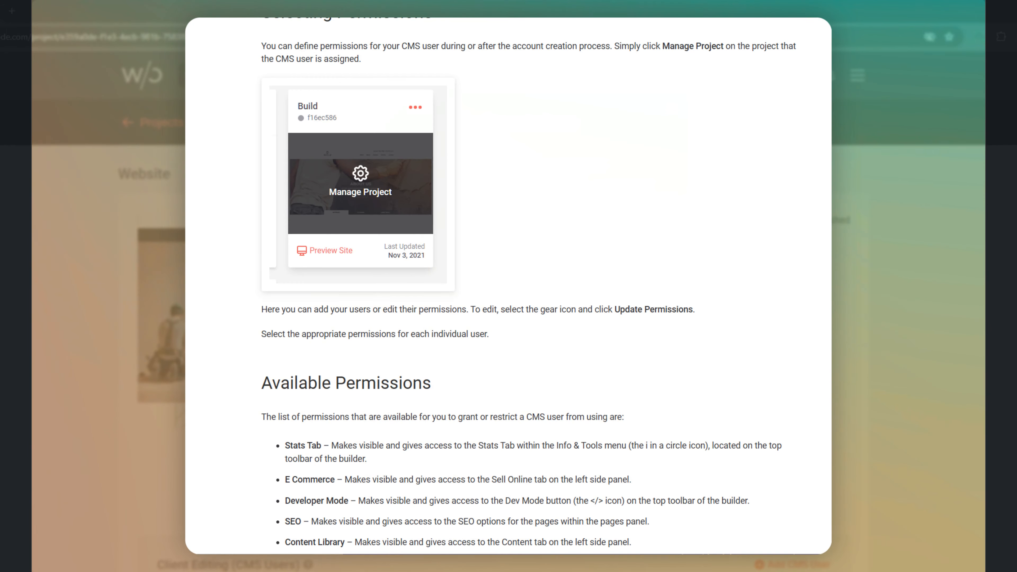
Save permissions with Stats Tab, E Commerce, Republish, Blog and AI Assistant enabled.
scroll(527, 286, down, 7)
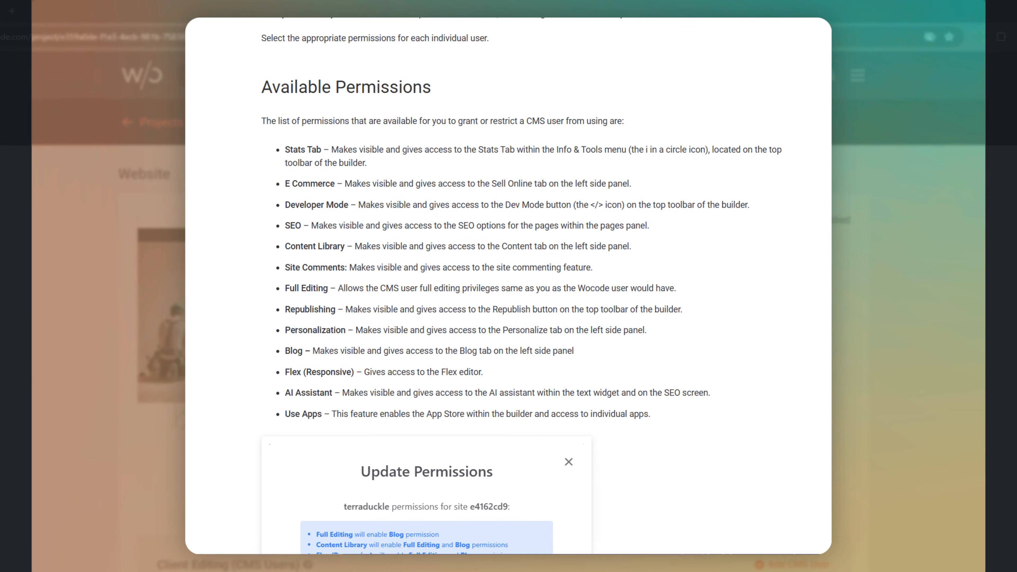
scroll(527, 286, down, 8)
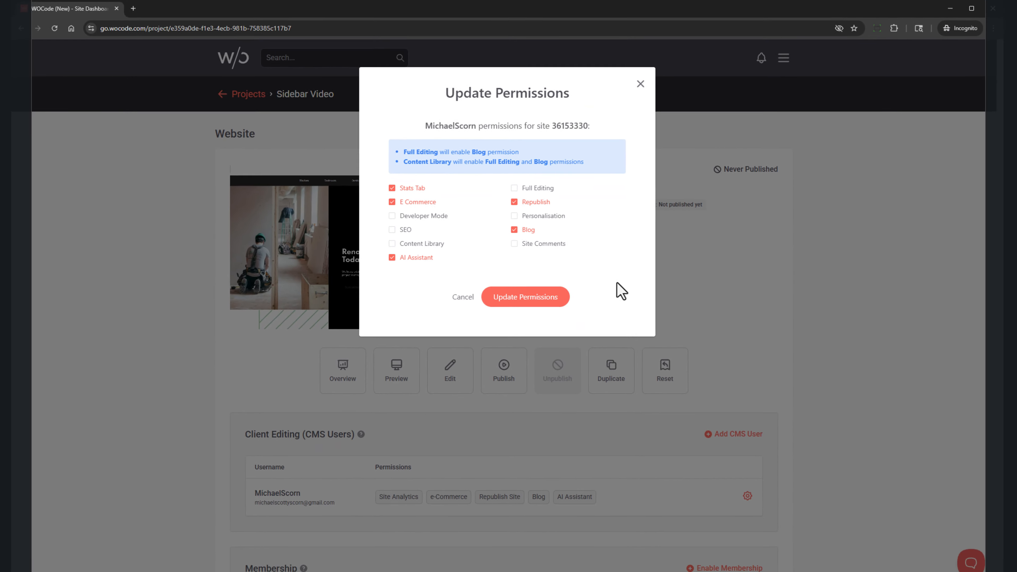
click(562, 302)
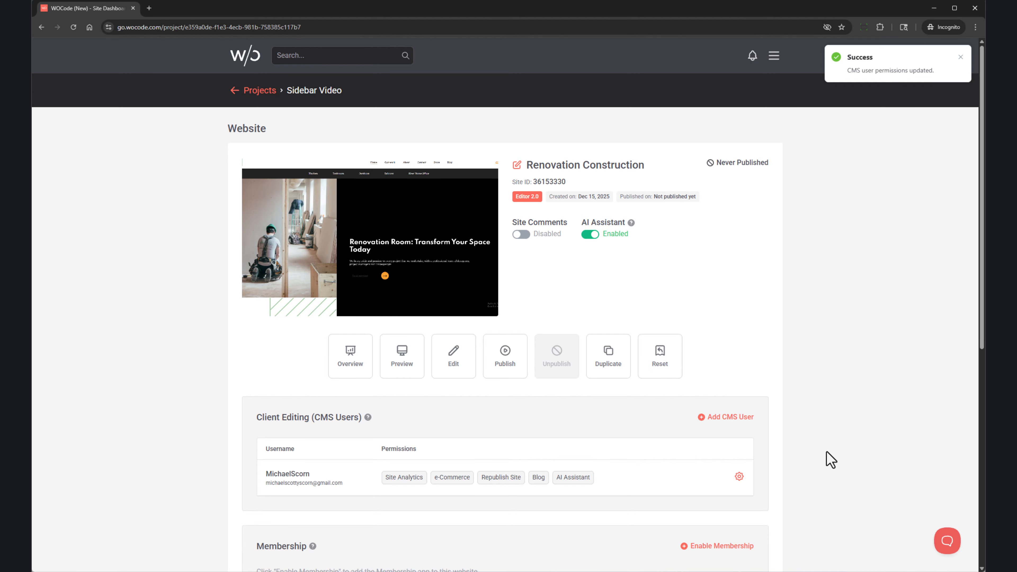
Preview the Update Email Address and Resend Access Link options without saving, then reopen the gear menu.
click(739, 477)
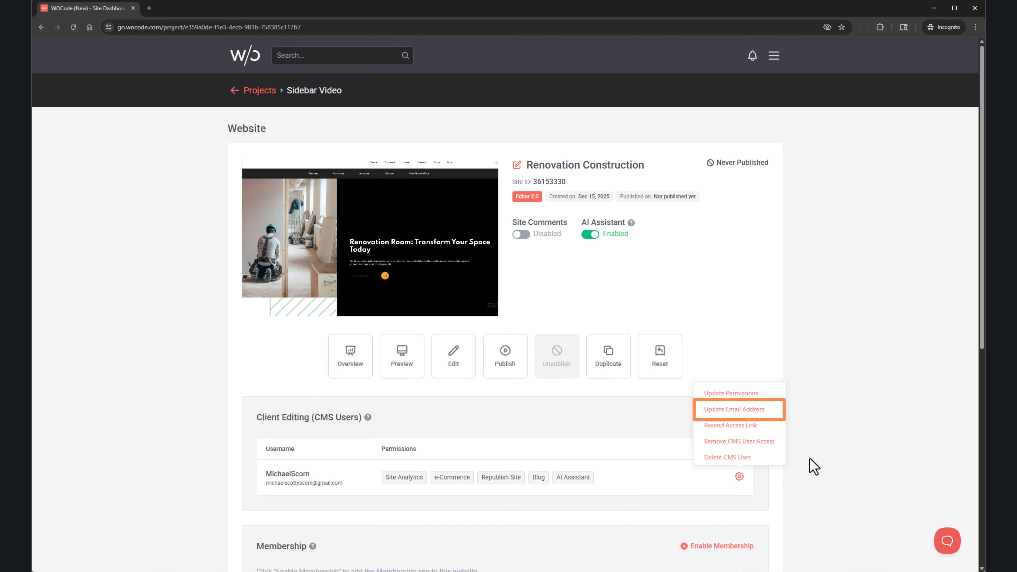
click(773, 411)
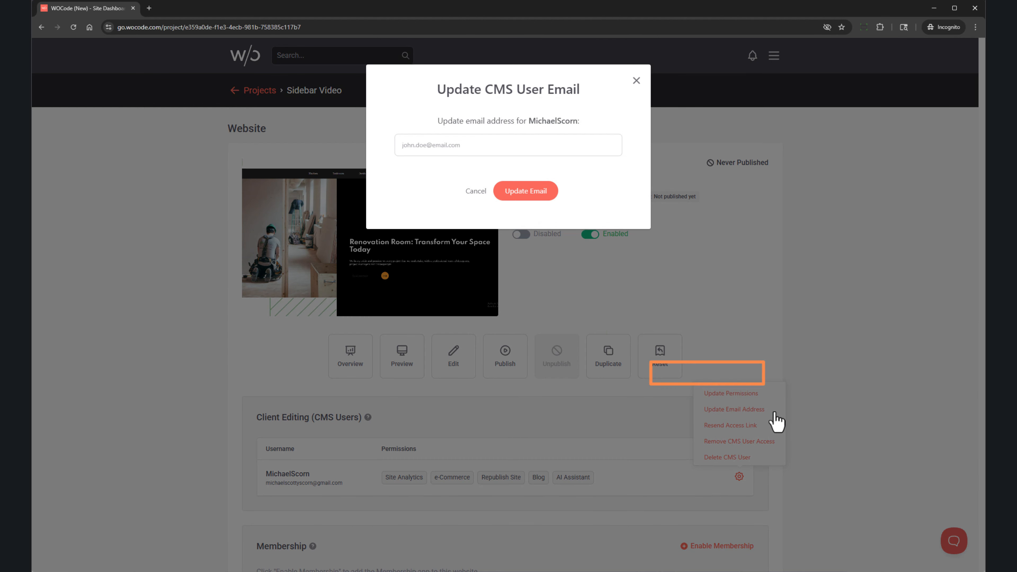
click(636, 82)
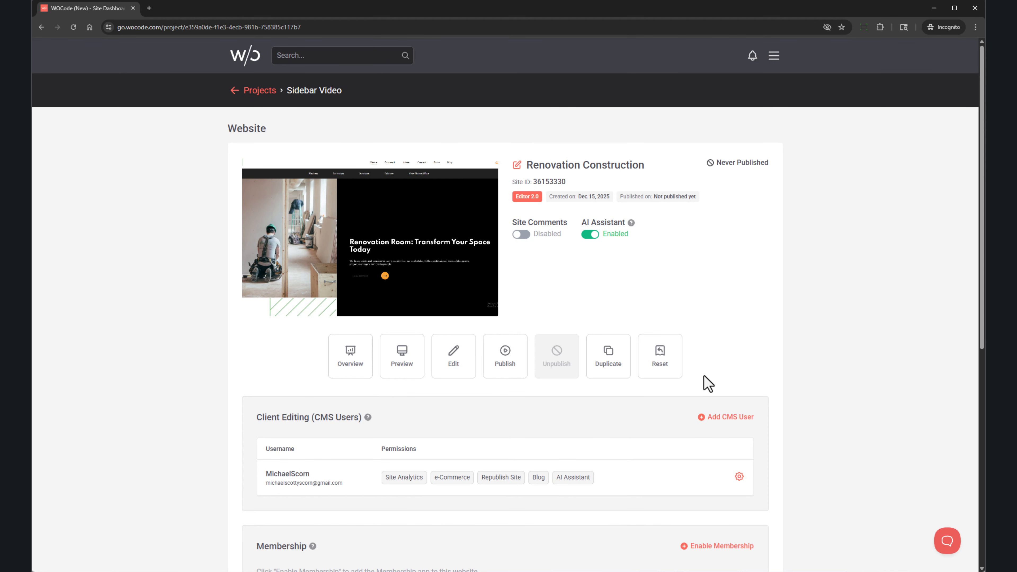
click(740, 477)
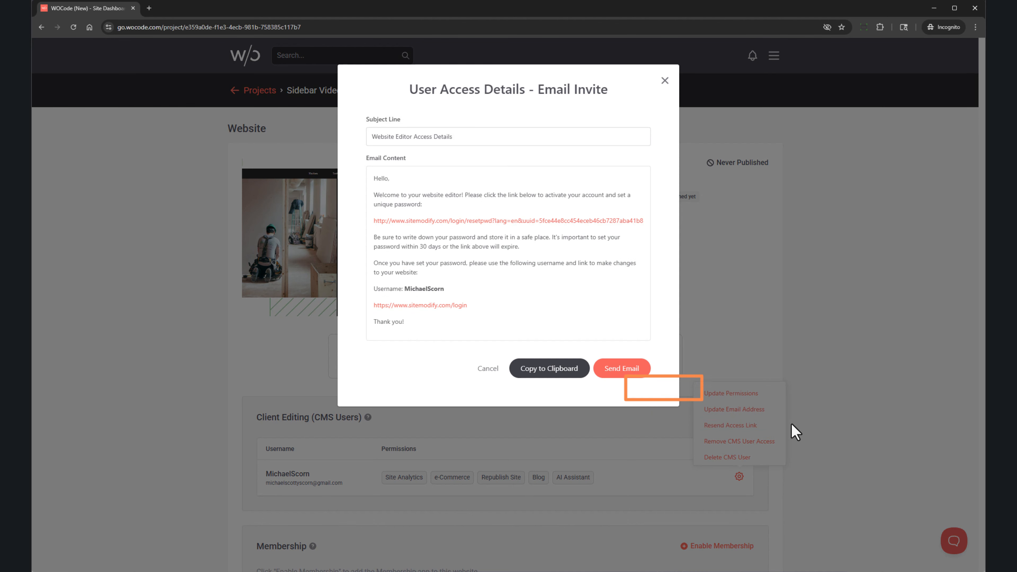
click(666, 81)
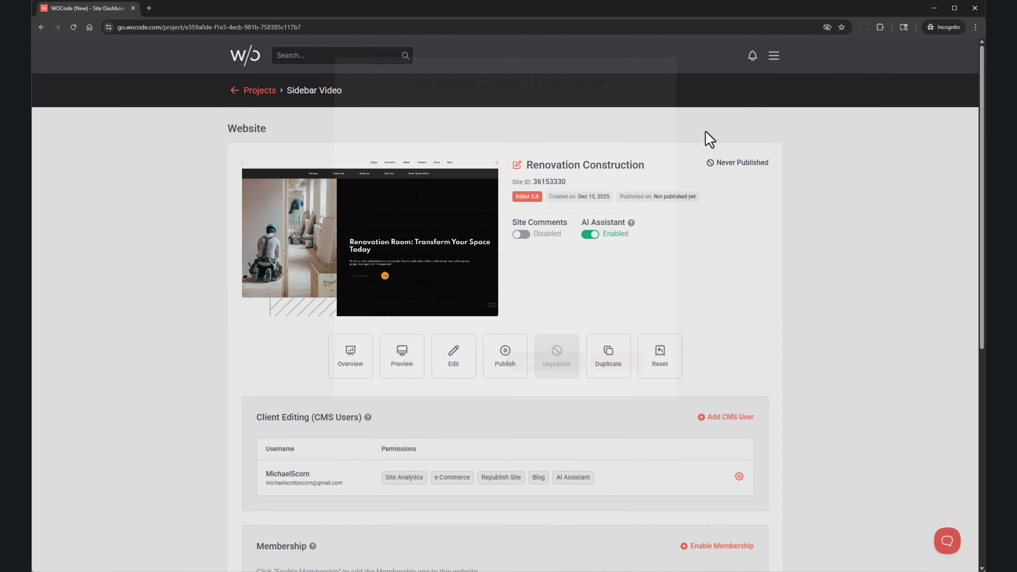
click(740, 477)
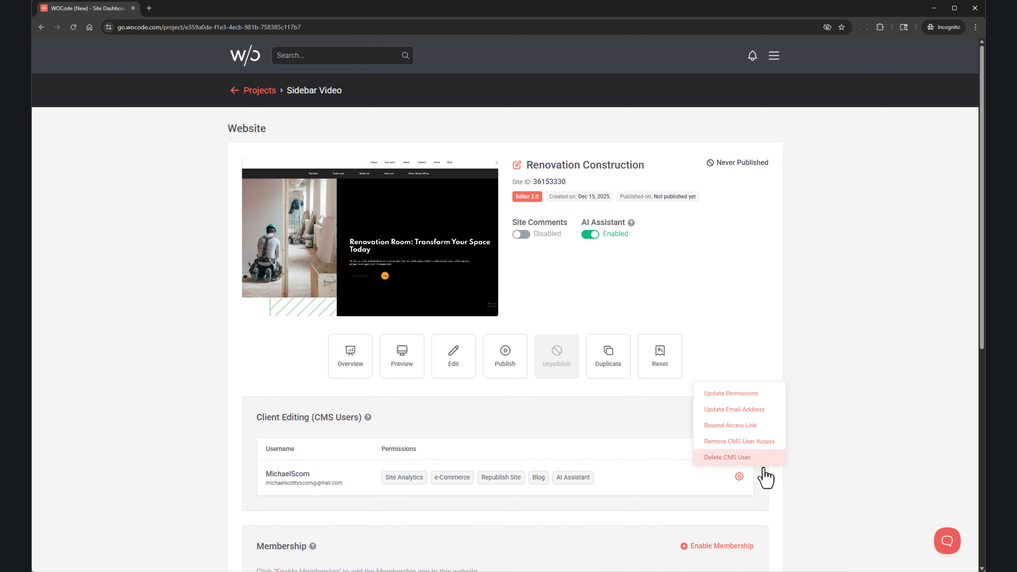